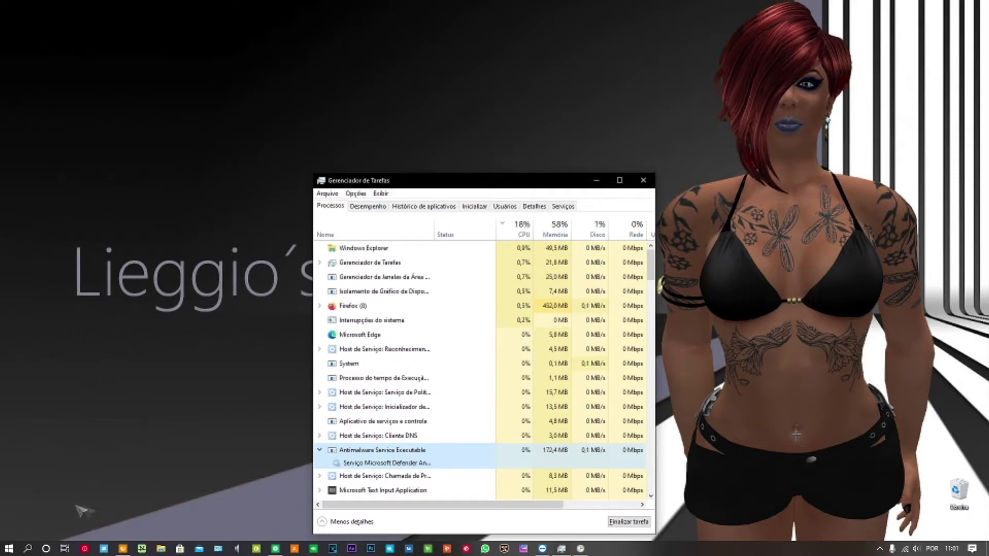
Switch to Task Scheduler (Agendador de Tarefas) and open the Windows Defender folder under Microsoft > Windows in the task library
left_click(27, 549)
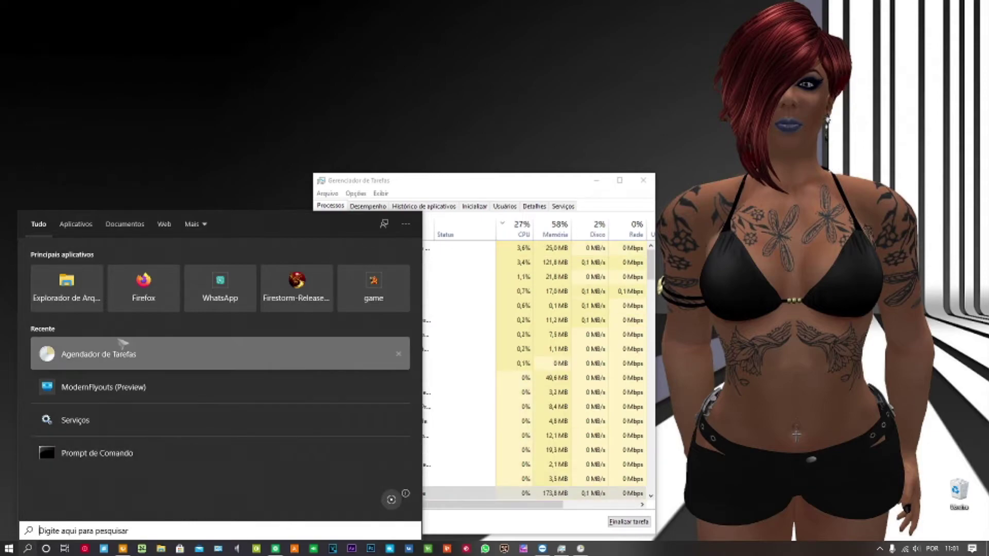
left_click(582, 549)
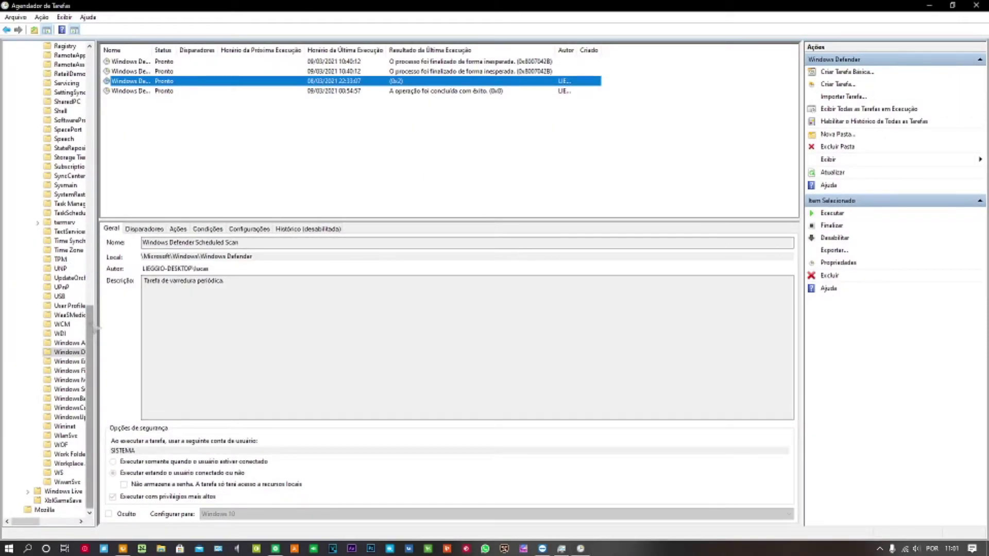
left_click_drag(92, 327, 93, 72)
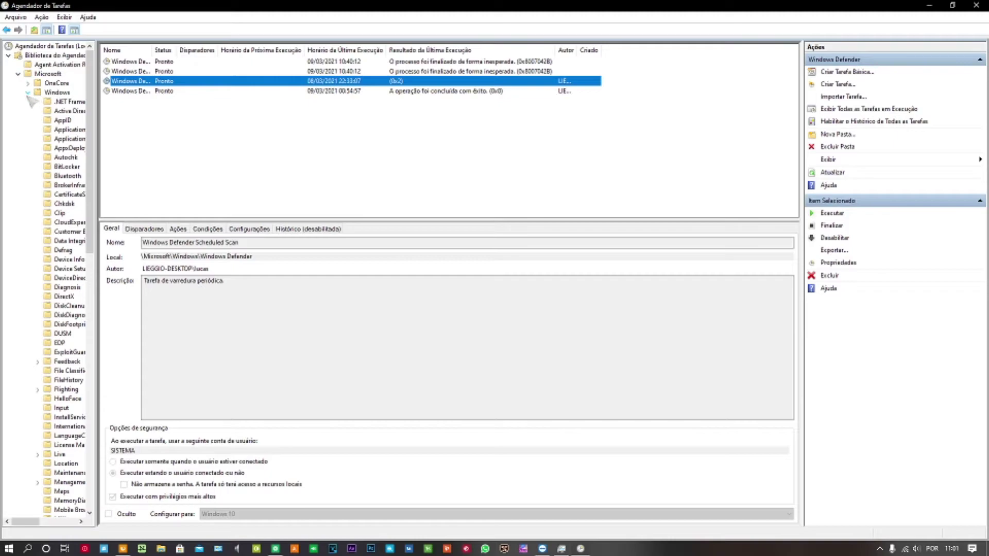
left_click_drag(94, 111, 103, 376)
left_click(61, 352)
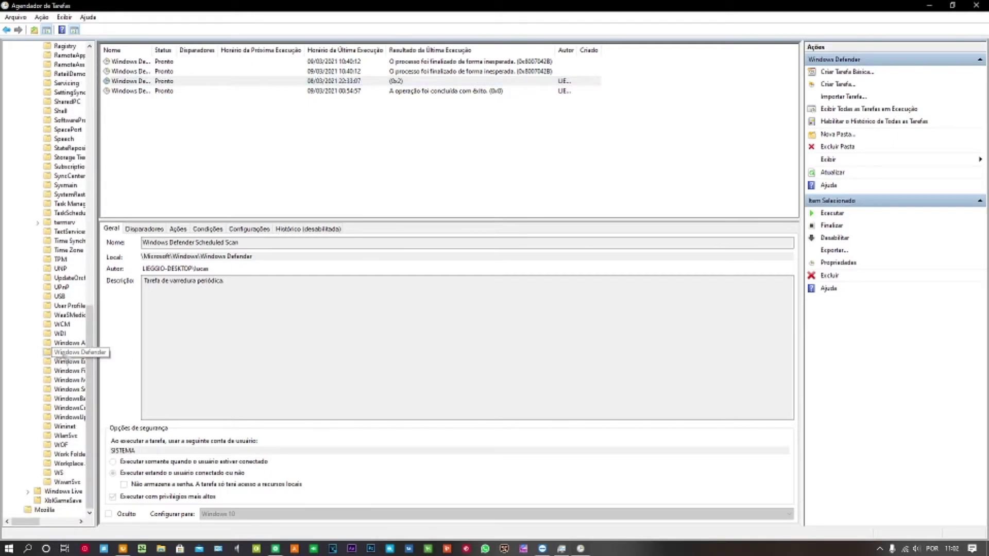
Compare the general details of the Windows Defender Scheduled Scan and Windows Defender Verification tasks
left_click(136, 91)
left_click(137, 81)
left_click(138, 92)
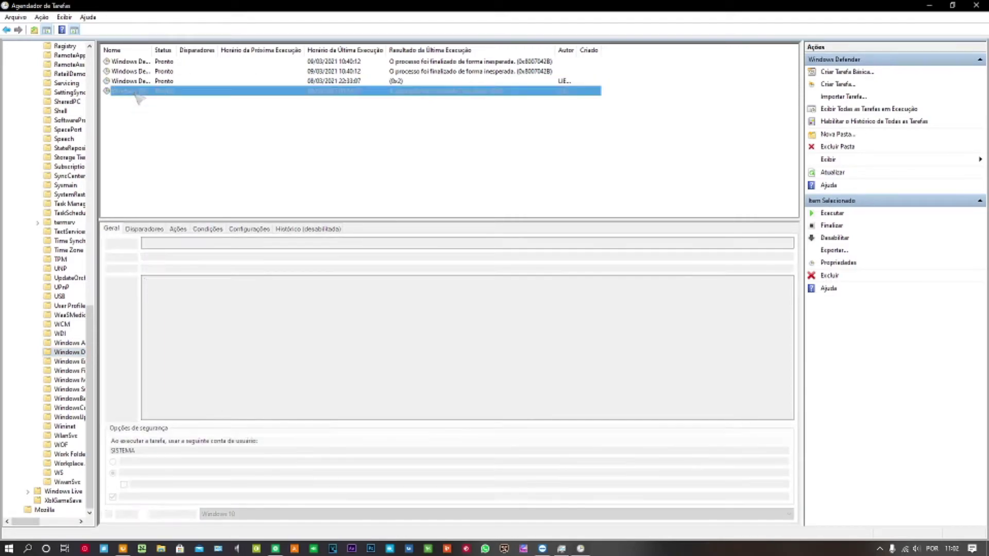
key("Up")
key("Down")
key("Up")
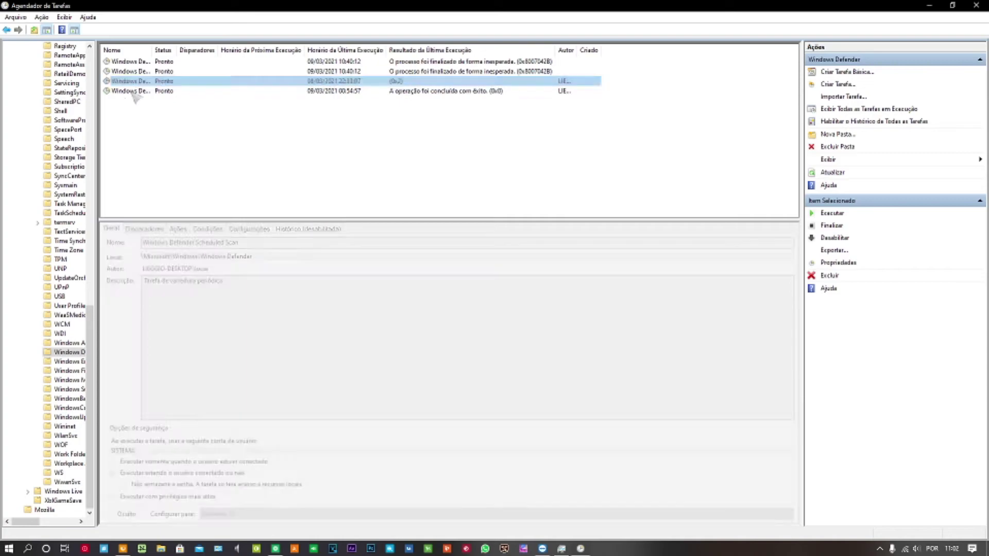
left_click(135, 93)
left_click(138, 83)
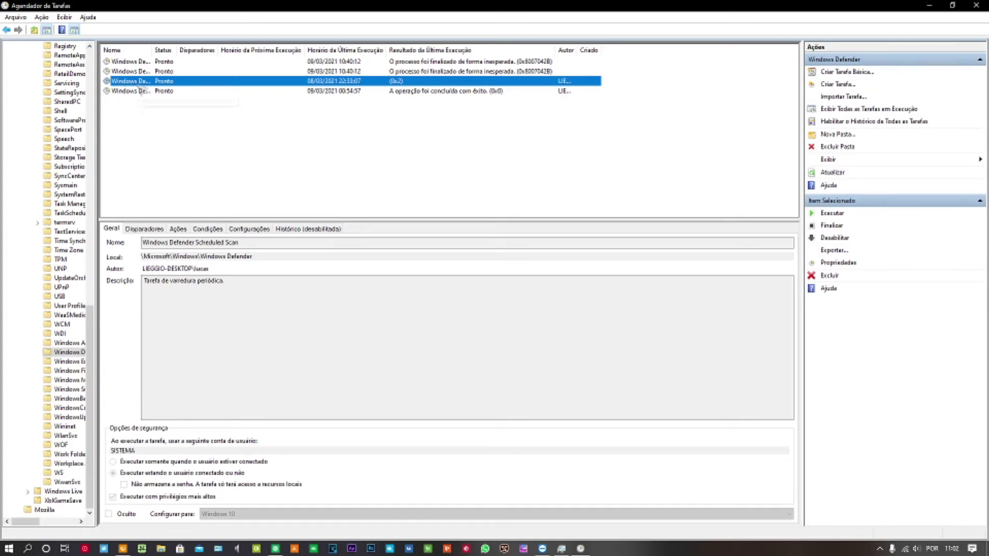
Review the idle conditions and their duration options in the properties of the Windows Defender Scheduled Scan task, and accept them
right_click(137, 82)
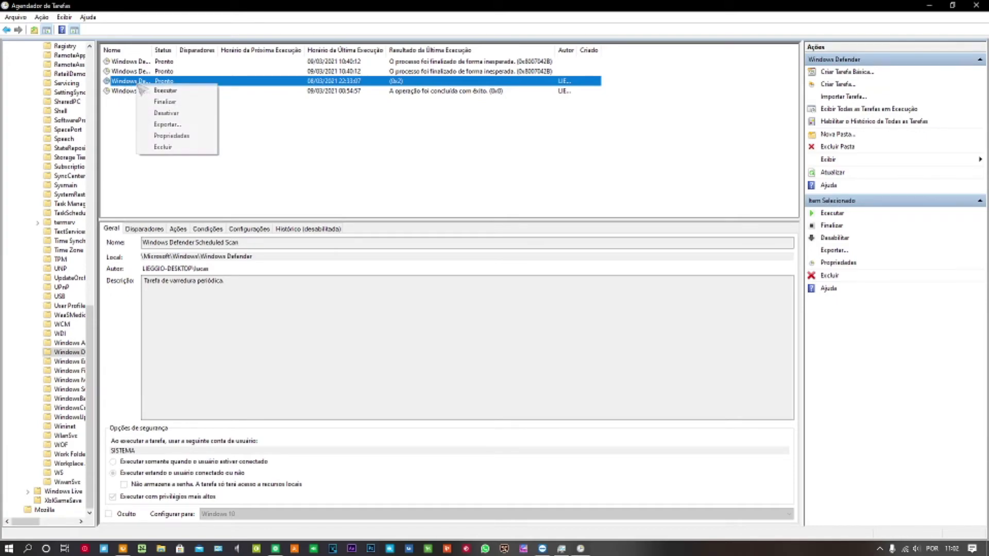
left_click(162, 137)
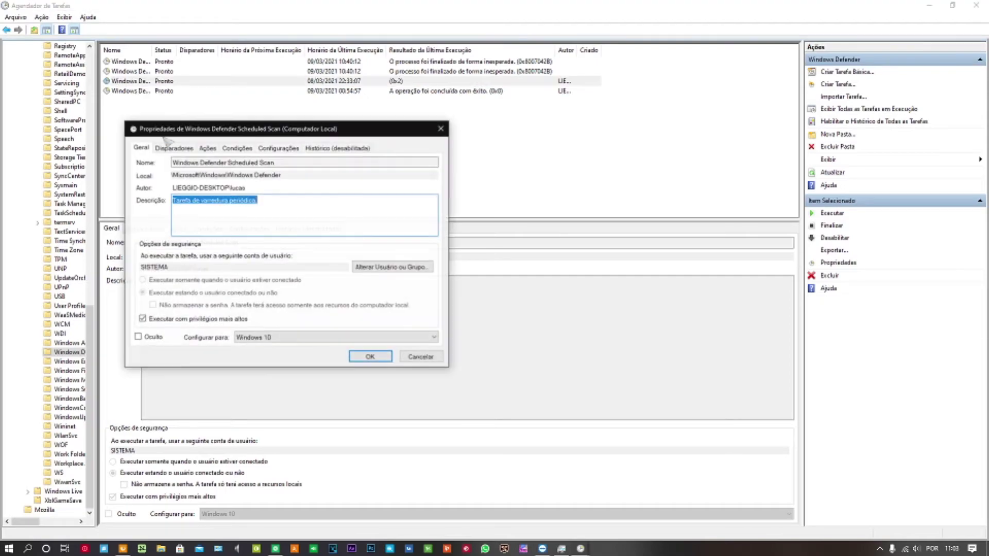
left_click(237, 148)
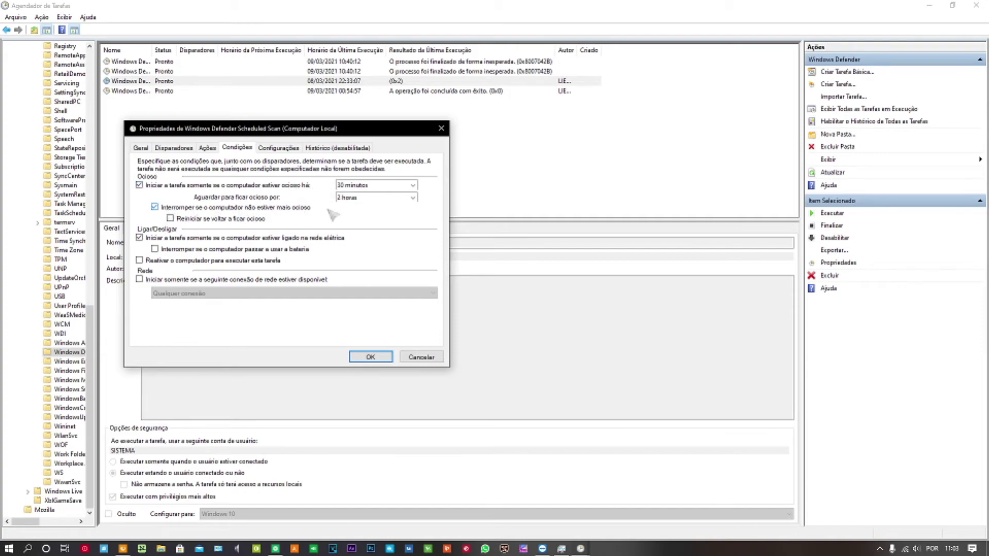
left_click(413, 185)
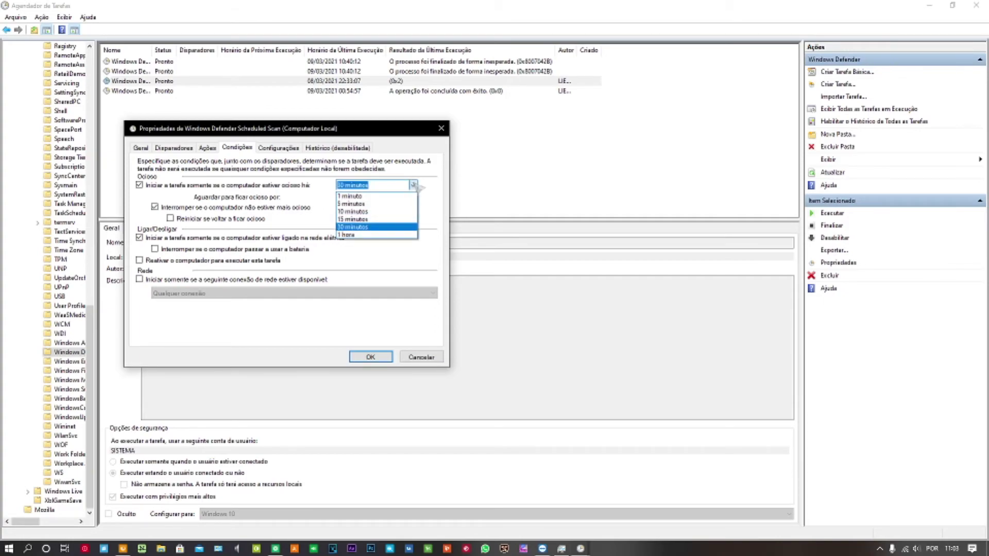
left_click(416, 185)
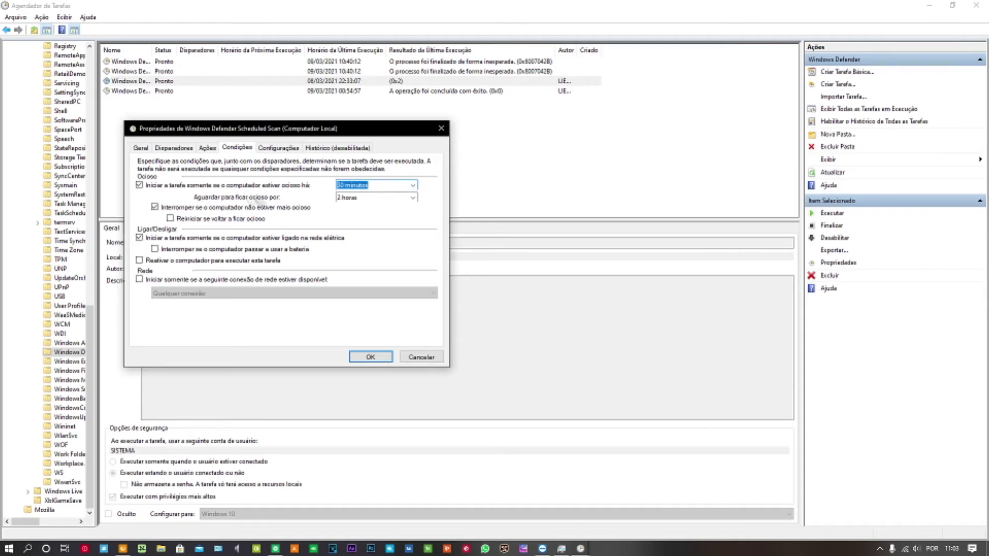
left_click(413, 198)
left_click(414, 197)
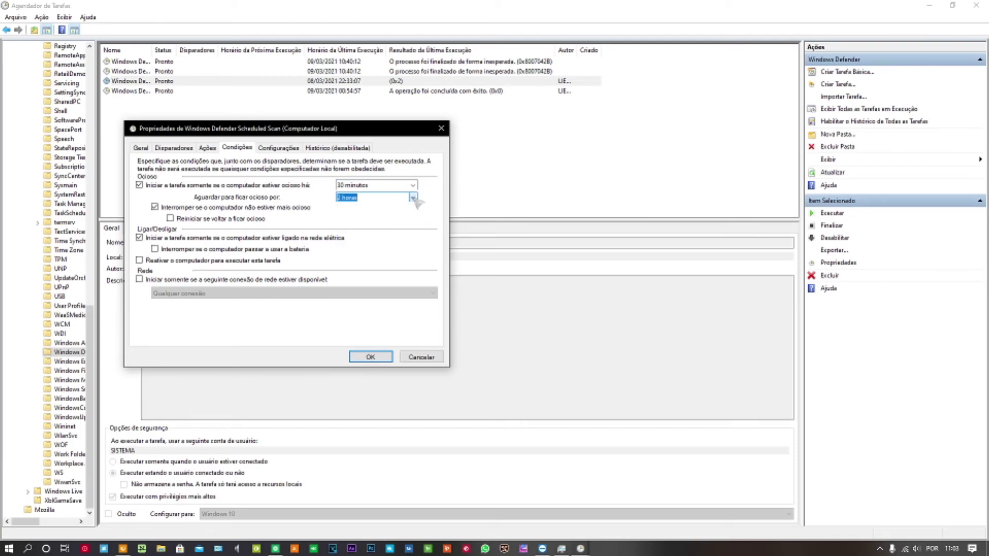
left_click(414, 198)
left_click(414, 198)
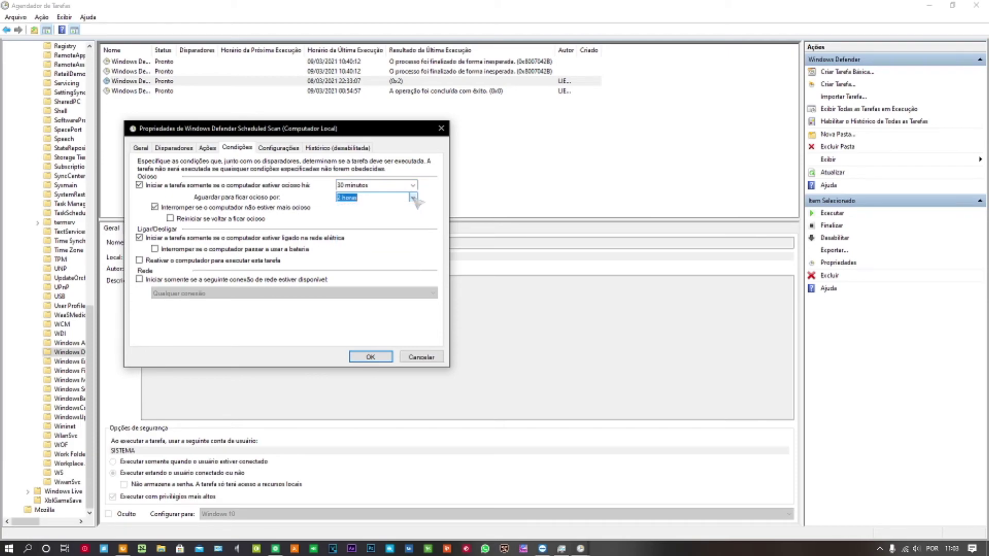
left_click(387, 361)
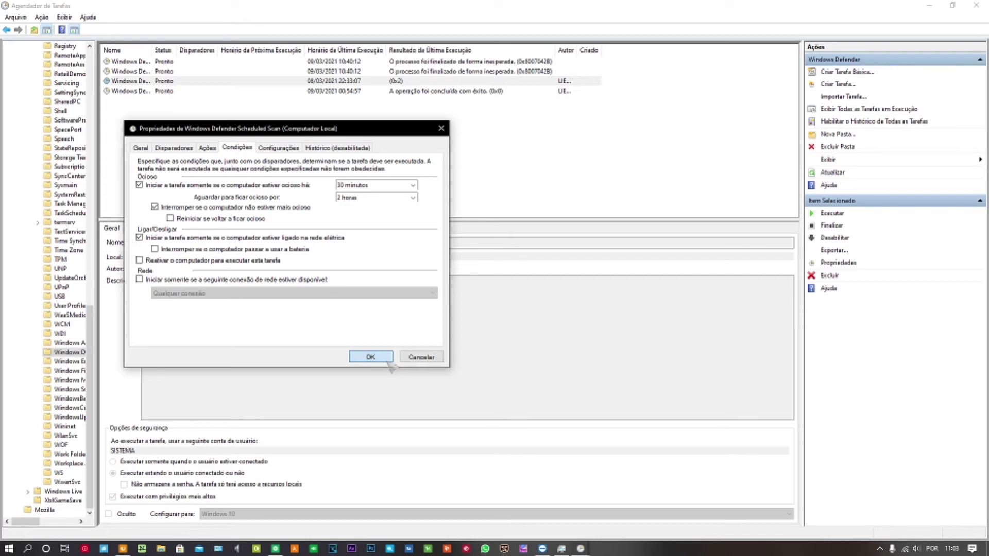
Review the conditions in the properties of the Windows Defender Verification task and accept them
right_click(135, 92)
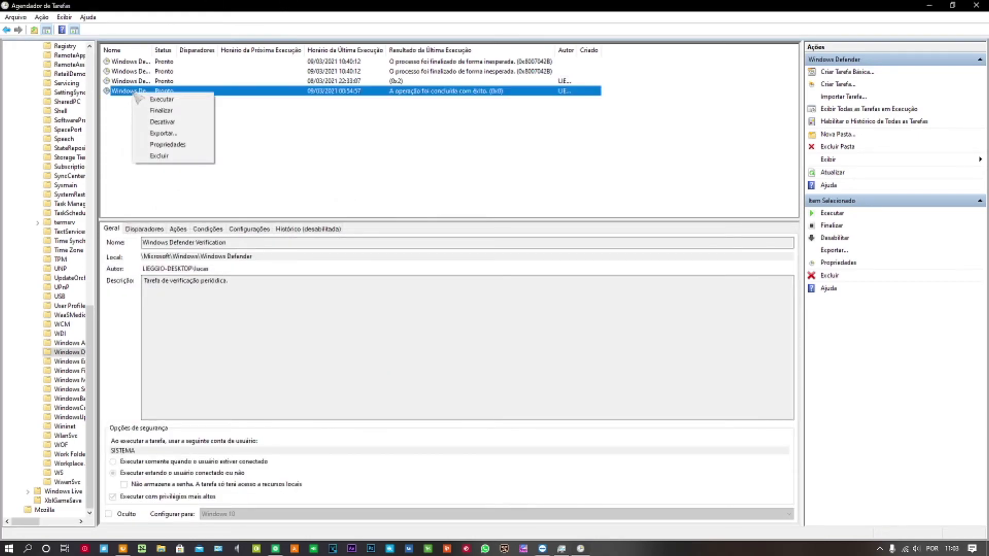
left_click(170, 144)
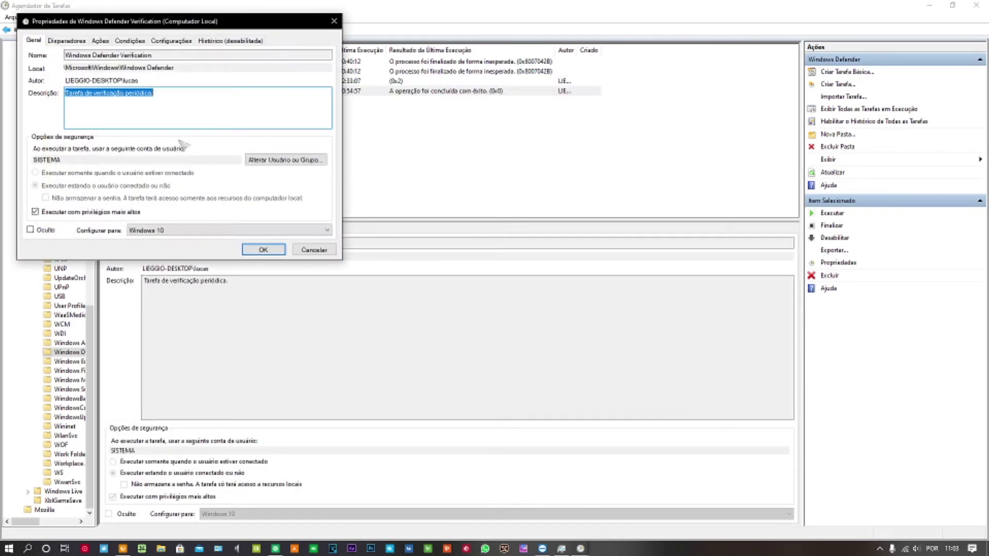
left_click_drag(176, 22, 373, 151)
left_click(327, 167)
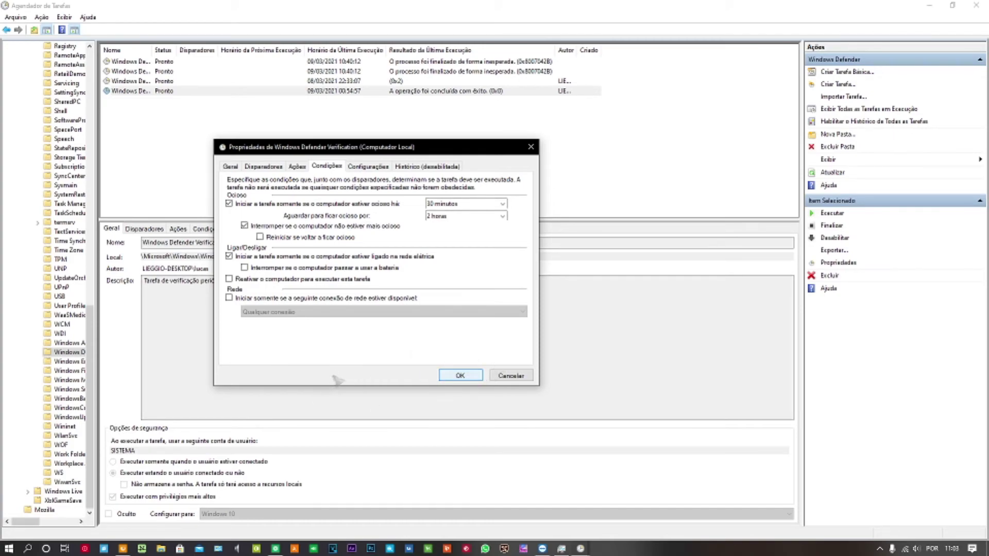
left_click(460, 376)
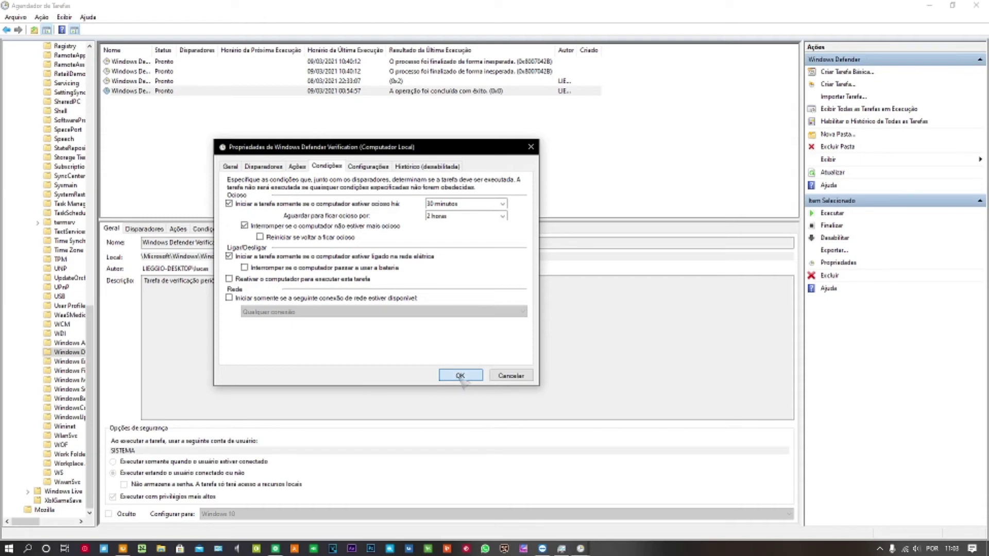
left_click(460, 377)
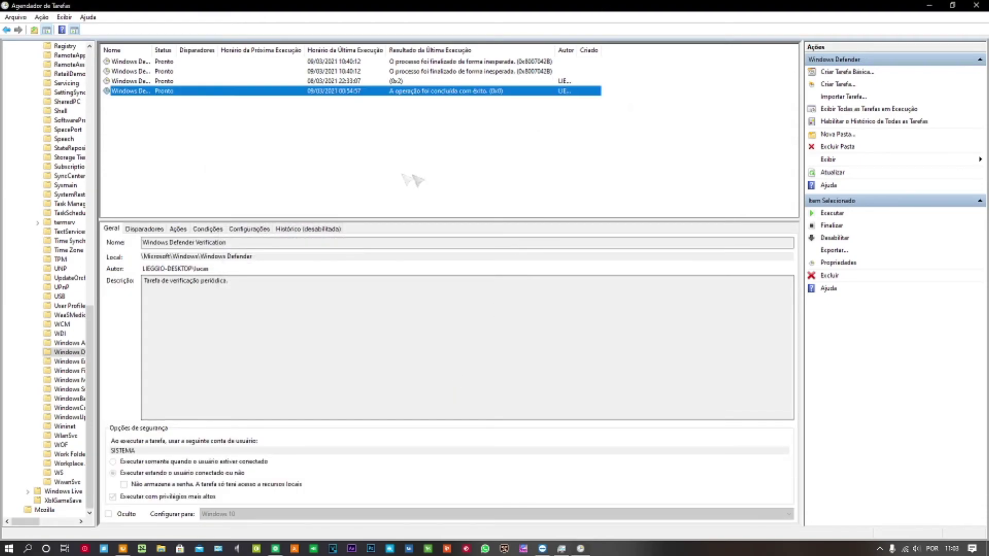
Close Task Scheduler and reposition the Task Manager window on the desktop
left_click(980, 6)
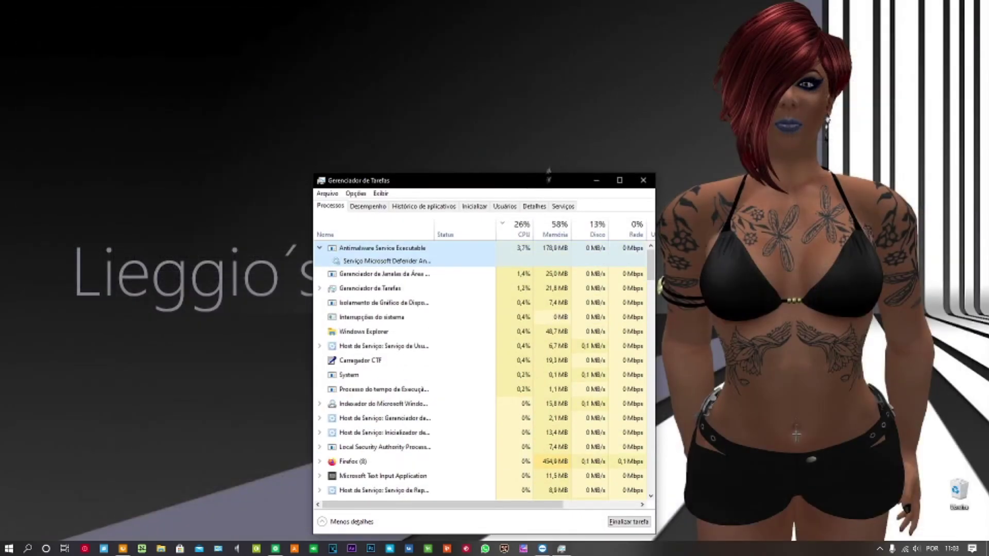
left_click_drag(548, 178, 613, 193)
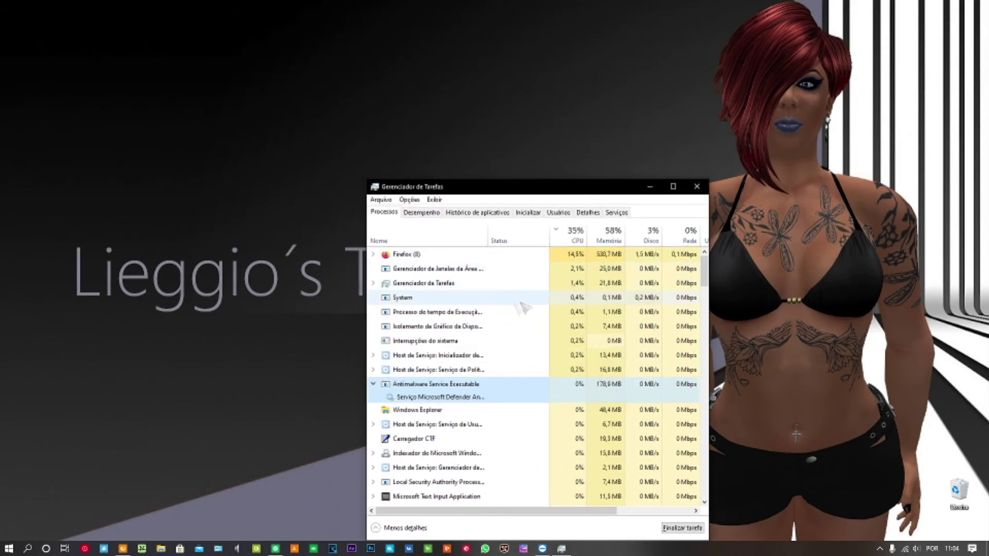